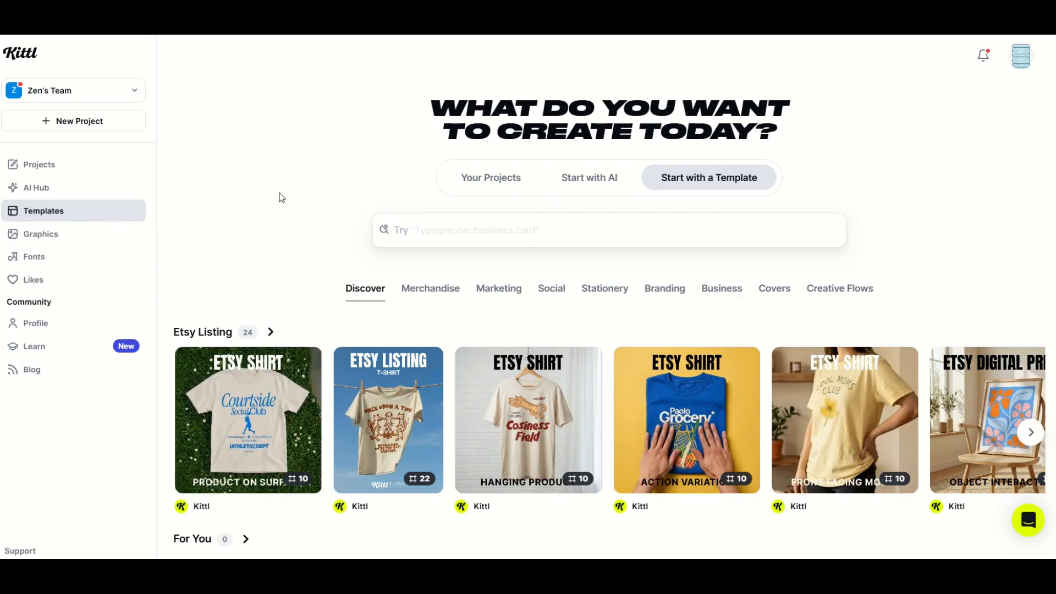
- Find the pink Best Mama Ever Mother's Day template among the For You suggestions and start editing it
scroll(405, 330, "down", 3)
scroll(766, 294, "down", 3)
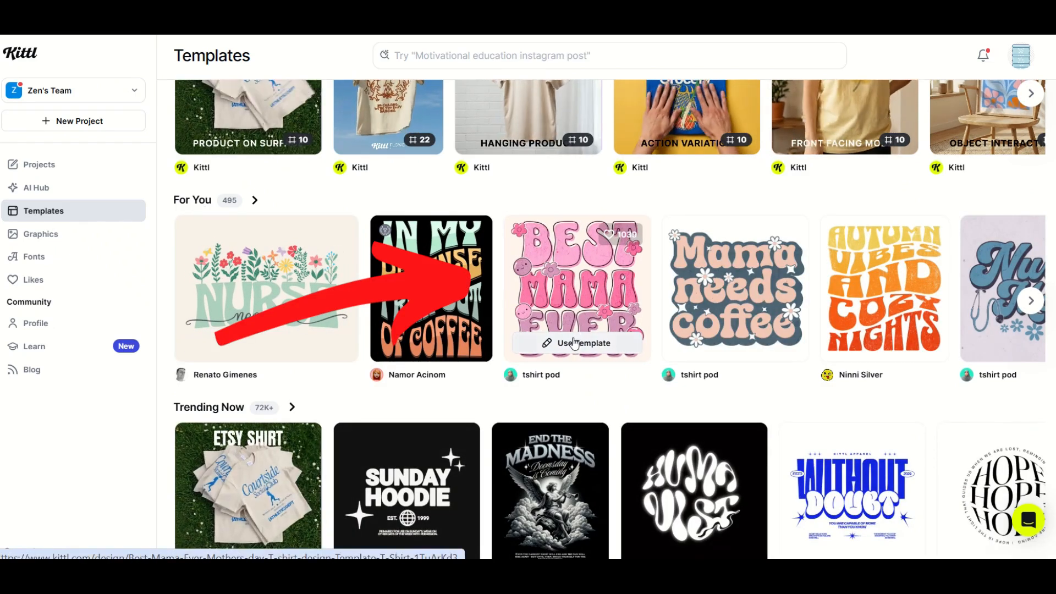
left_click(575, 342)
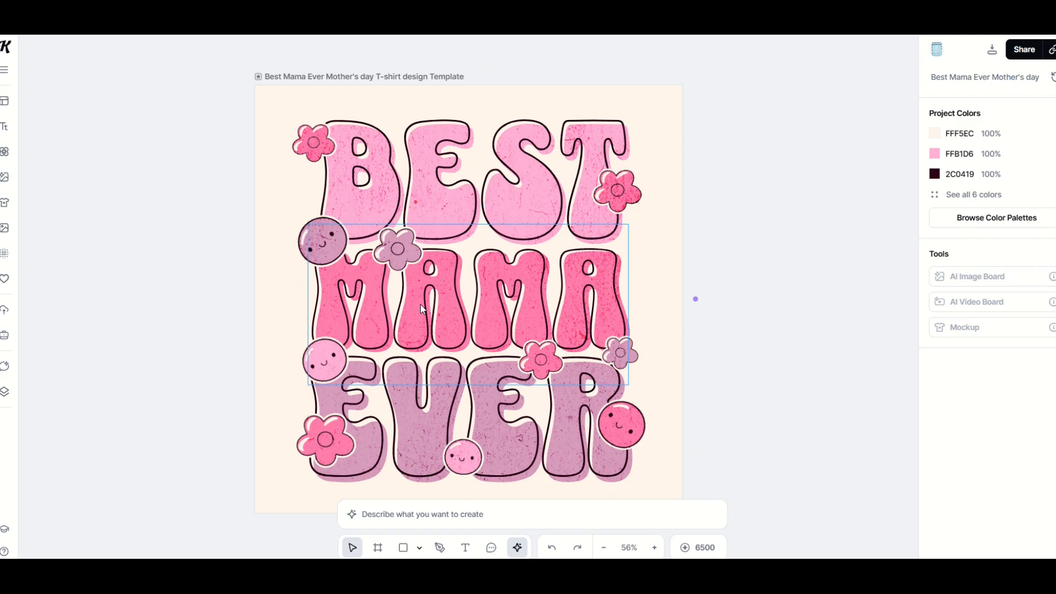
- Apply the Distort transformation to the outlined word BEST and bend the middle of its upper edge slightly downward
left_click(434, 185)
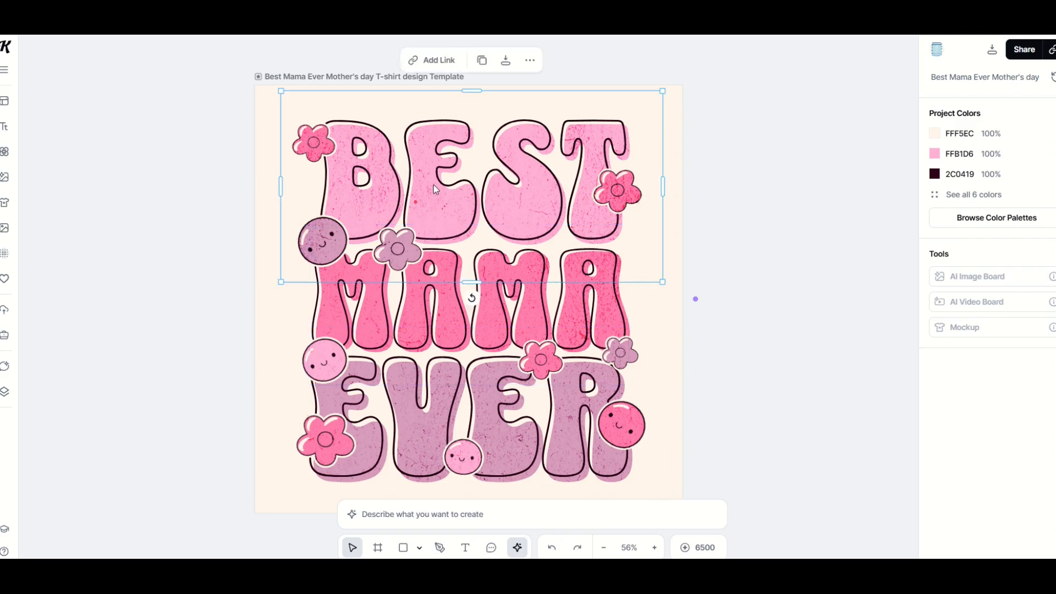
scroll(956, 373, "down", 2)
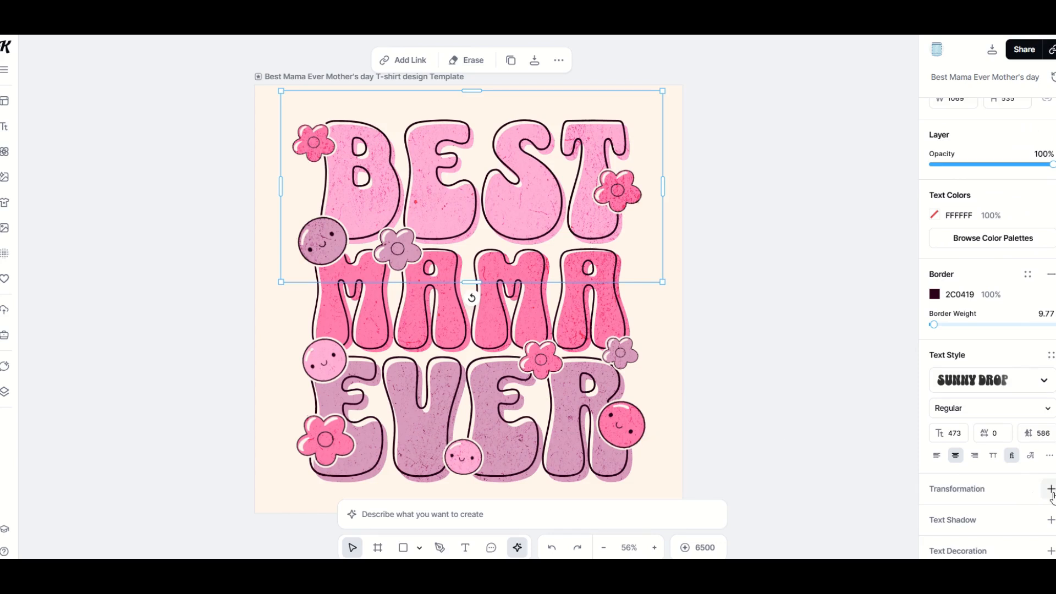
left_click(1051, 490)
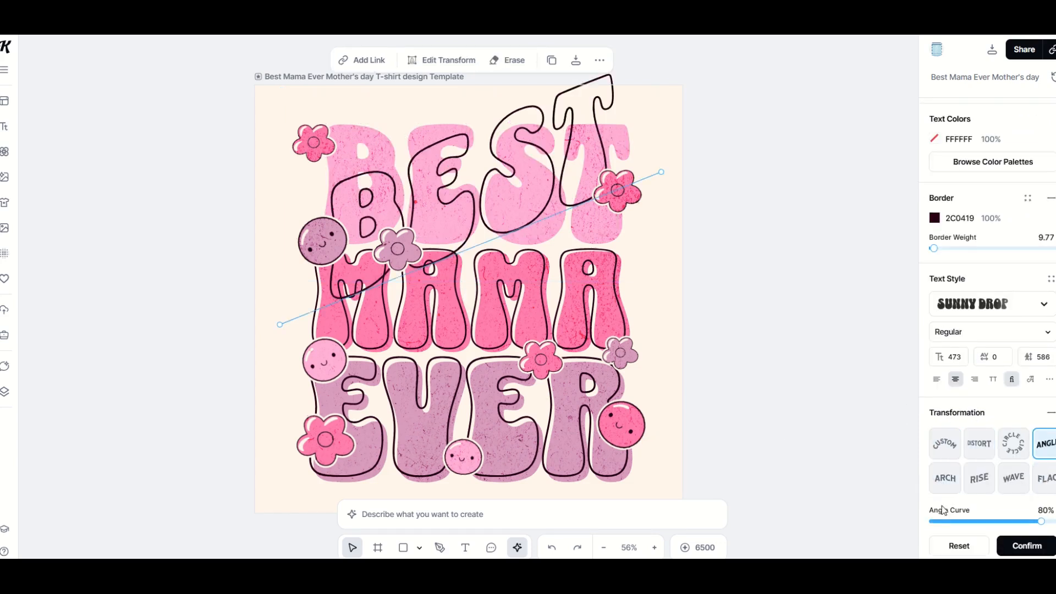
left_click(969, 449)
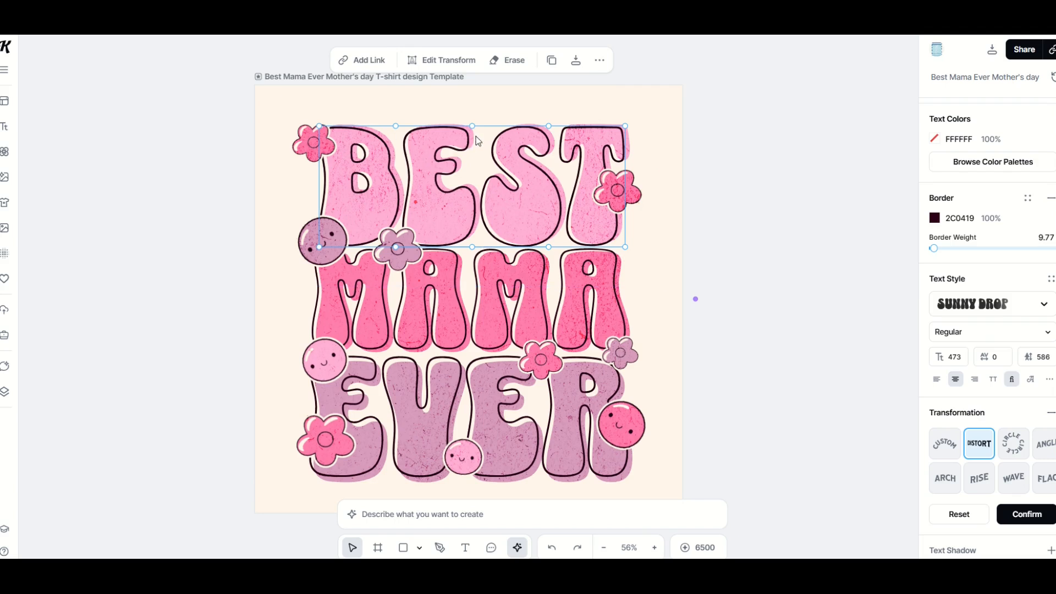
mouse_move(474, 125)
left_mouse_down()
mouse_move(472, 87)
mouse_move(477, 175)
mouse_move(479, 107)
mouse_move(479, 137)
left_mouse_up()
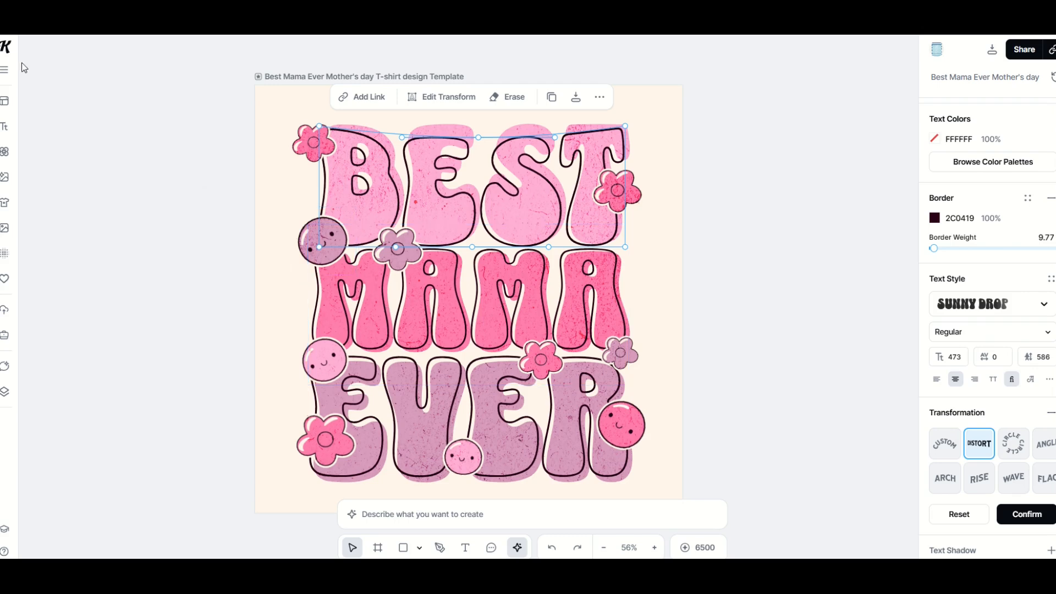
- Leave the template and create a new project with a 16 × 20 in Poster artboard
left_click(8, 52)
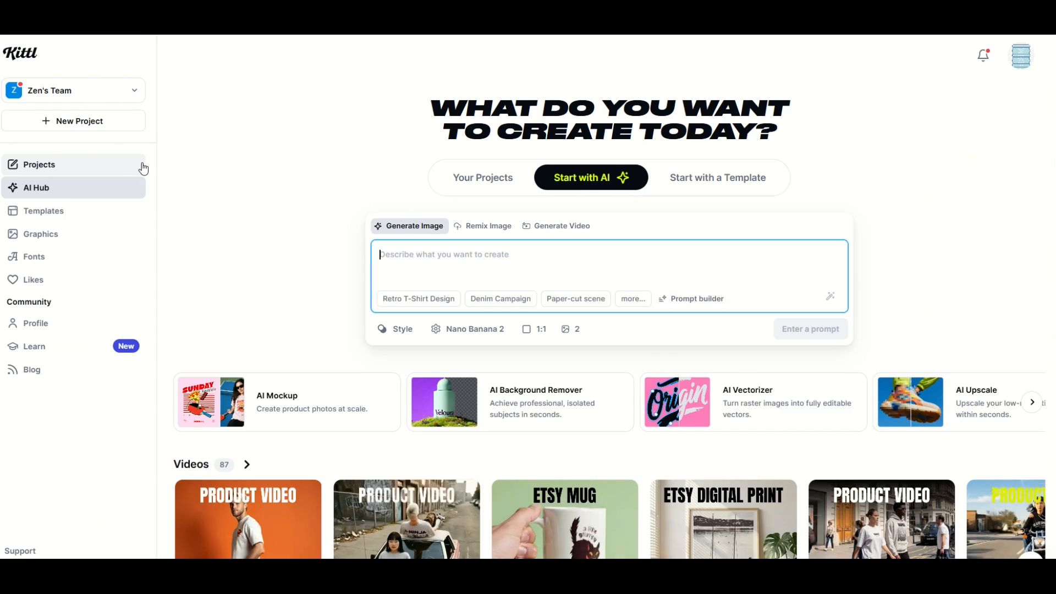
left_click(70, 125)
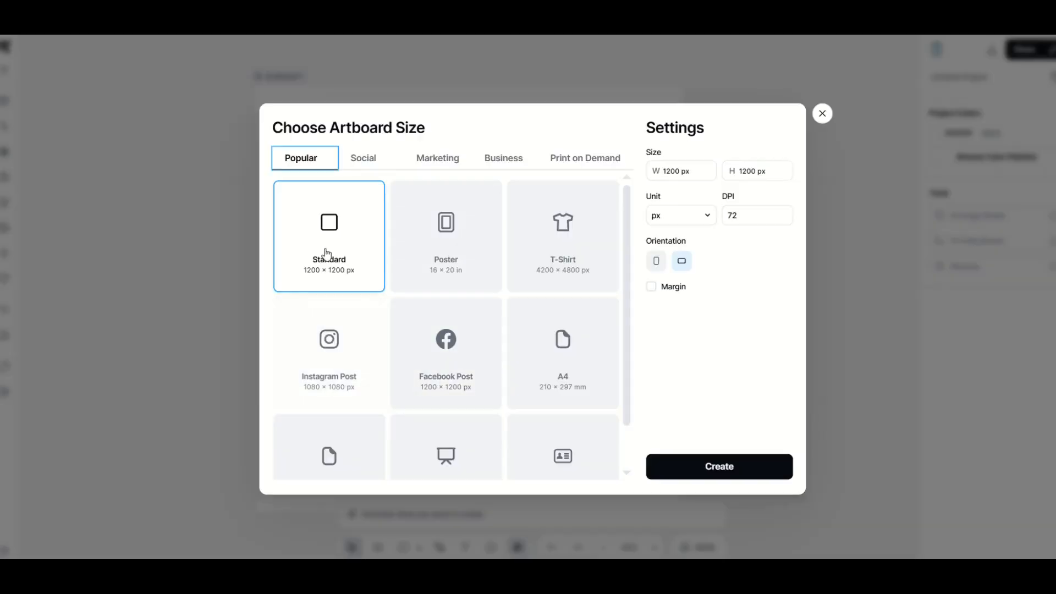
left_click(416, 253)
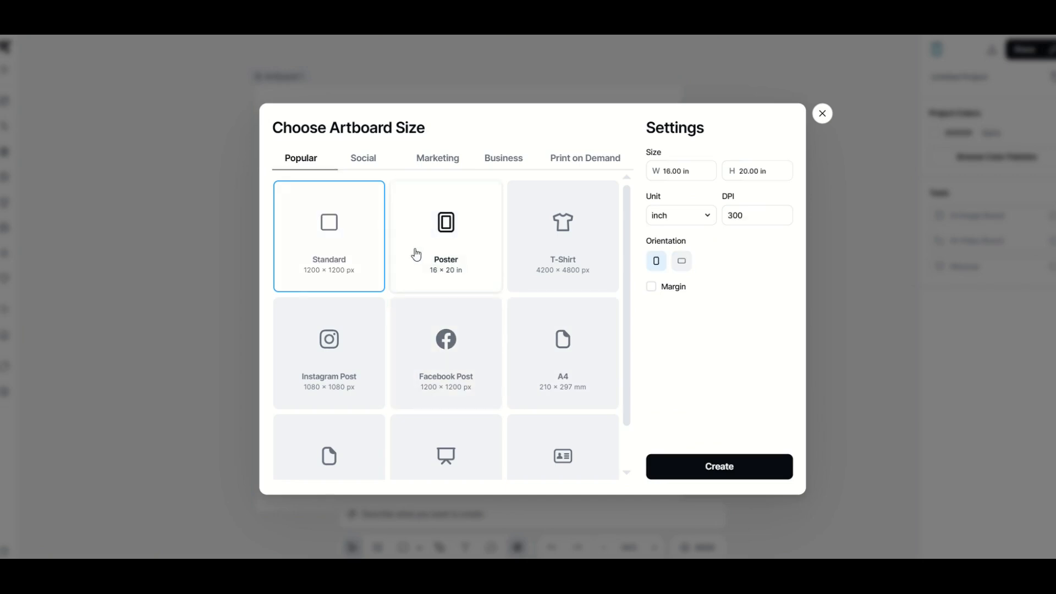
left_click(691, 468)
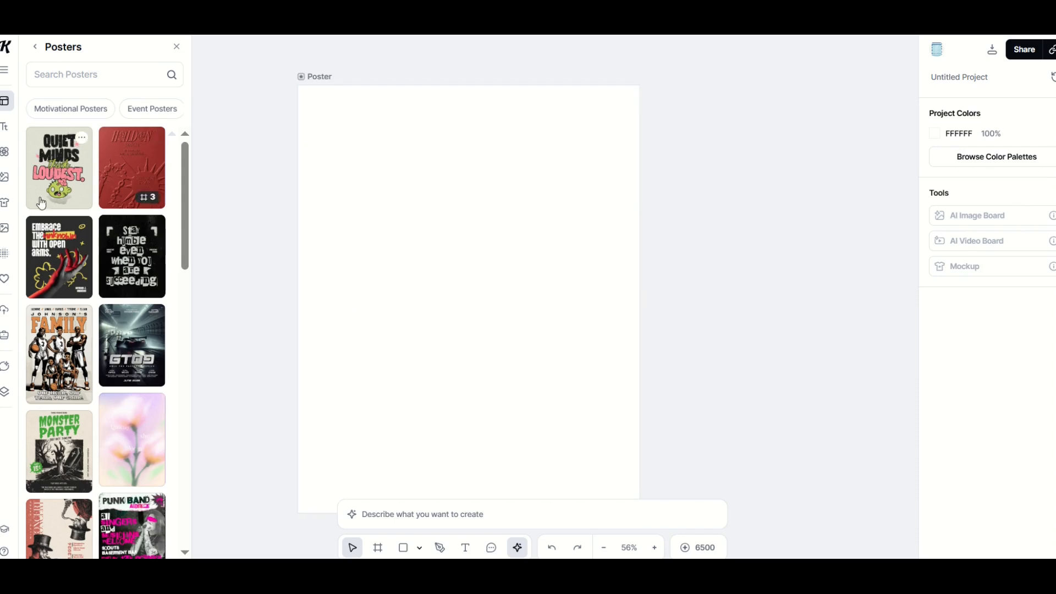
- Add a headline text, enlarge it to about 13.86 in wide, and position it in the poster's upper half
left_click(4, 127)
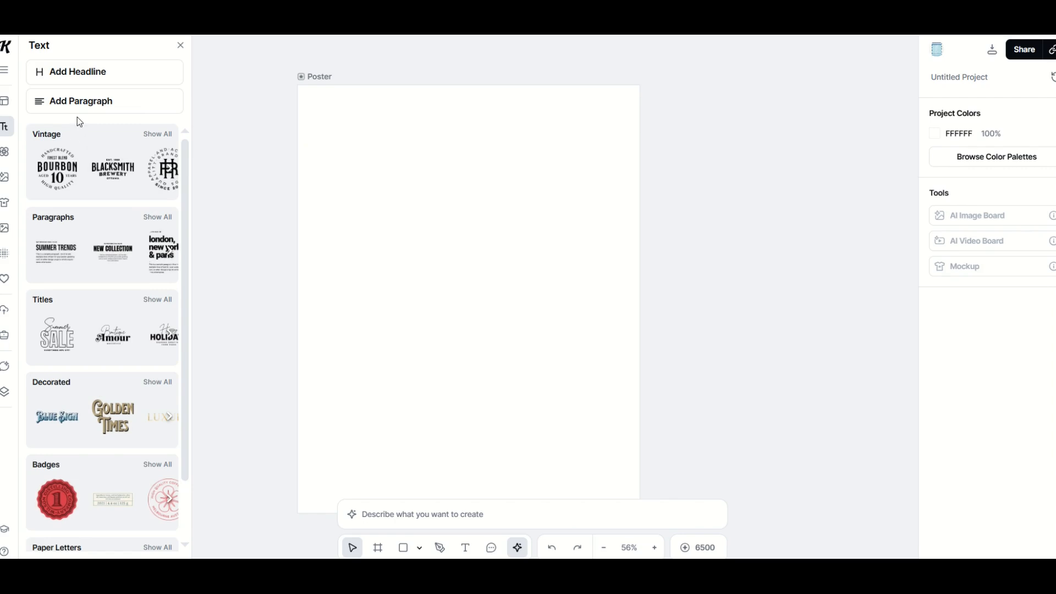
left_click(72, 82)
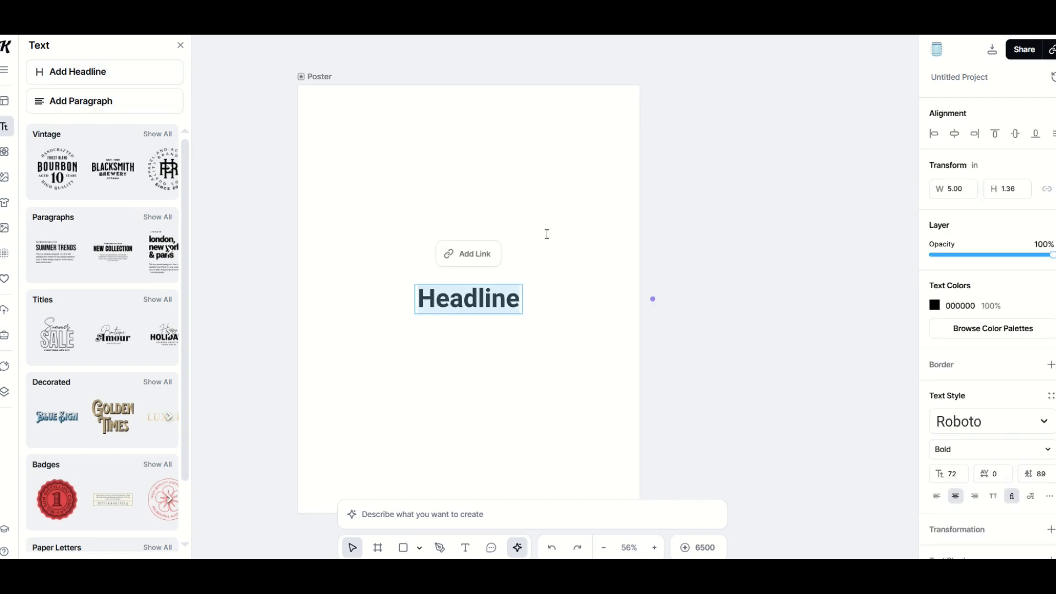
left_click(570, 243)
left_click_drag(413, 284, 326, 260)
left_click_drag(523, 314, 596, 369)
left_click_drag(483, 327, 468, 262)
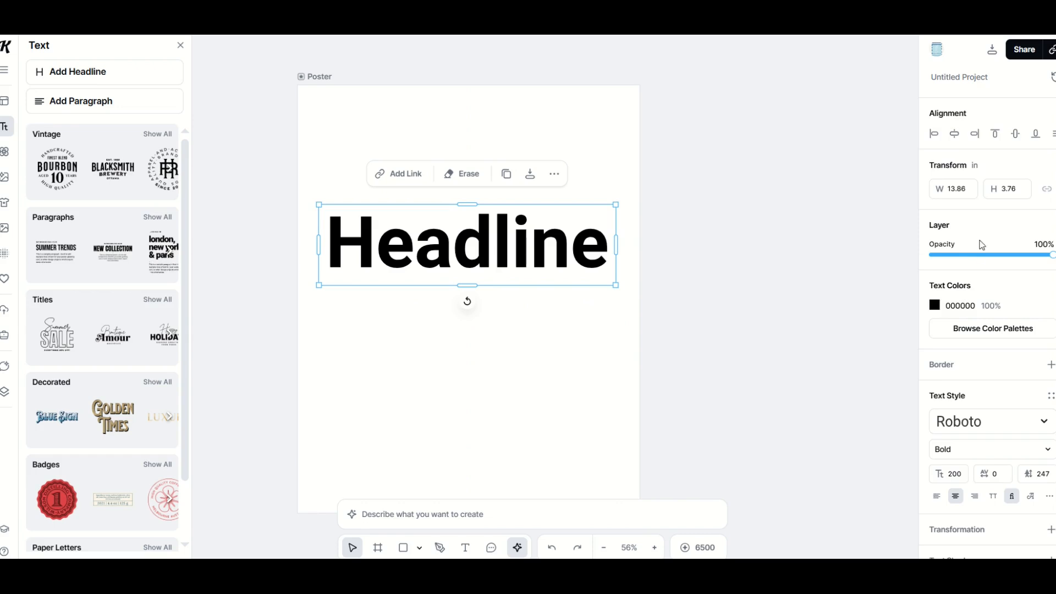
- Apply the Distort transformation to the headline, curving both long edges downward and stretching its lower-right corner far down
scroll(982, 245, "down", 1)
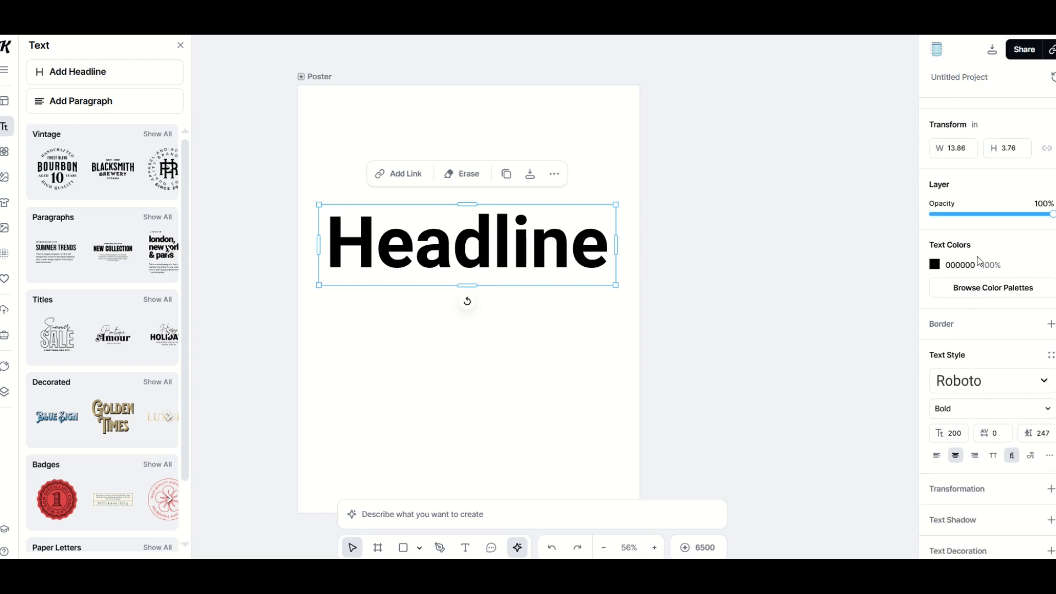
left_click(1047, 488)
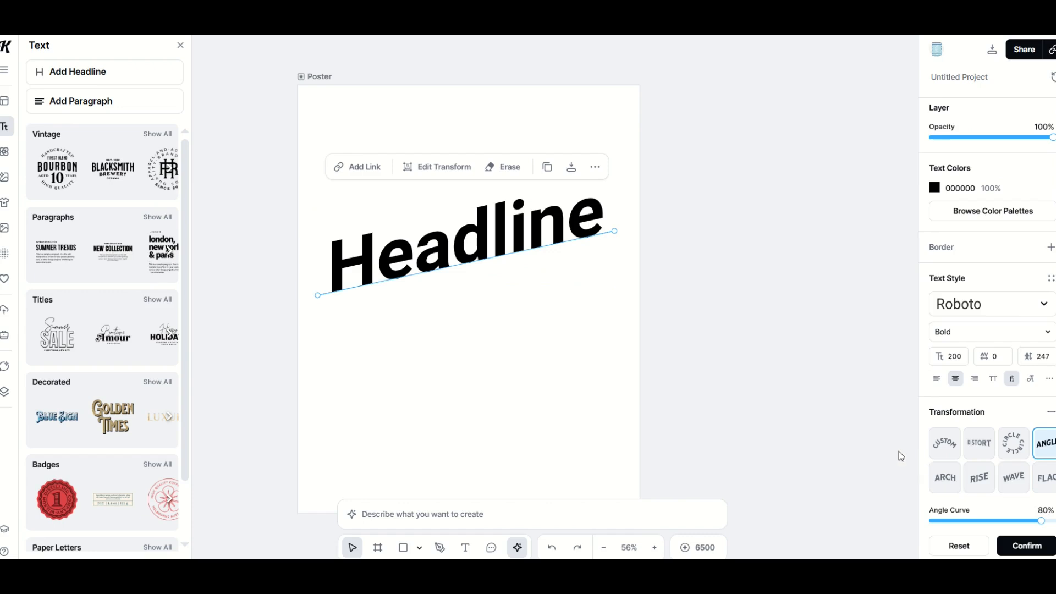
left_click(981, 448)
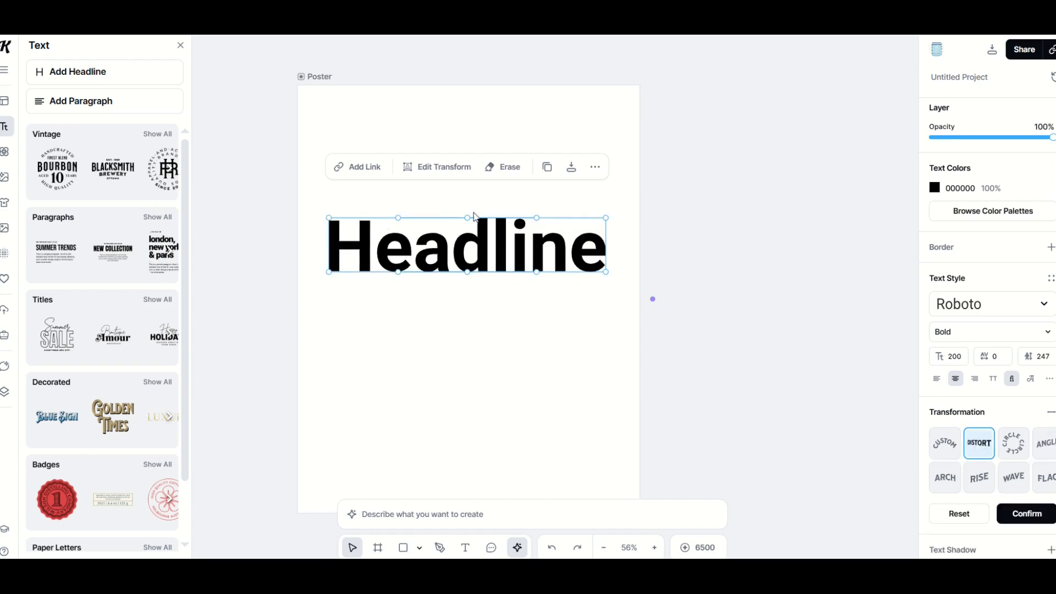
left_click_drag(467, 272, 462, 357)
left_click_drag(469, 219, 466, 279)
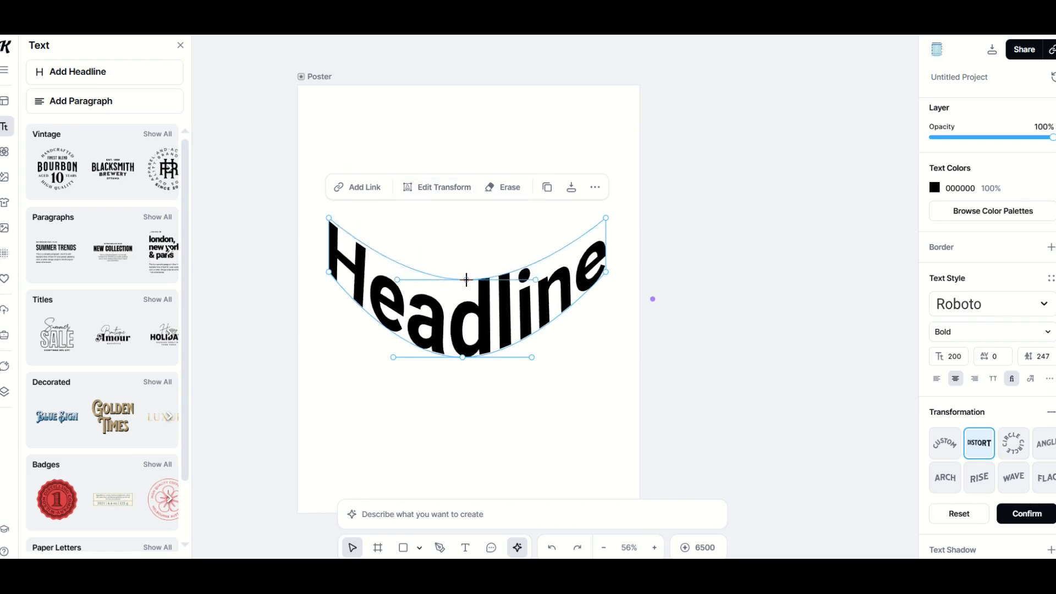
left_click_drag(604, 271, 622, 438)
left_click(472, 494)
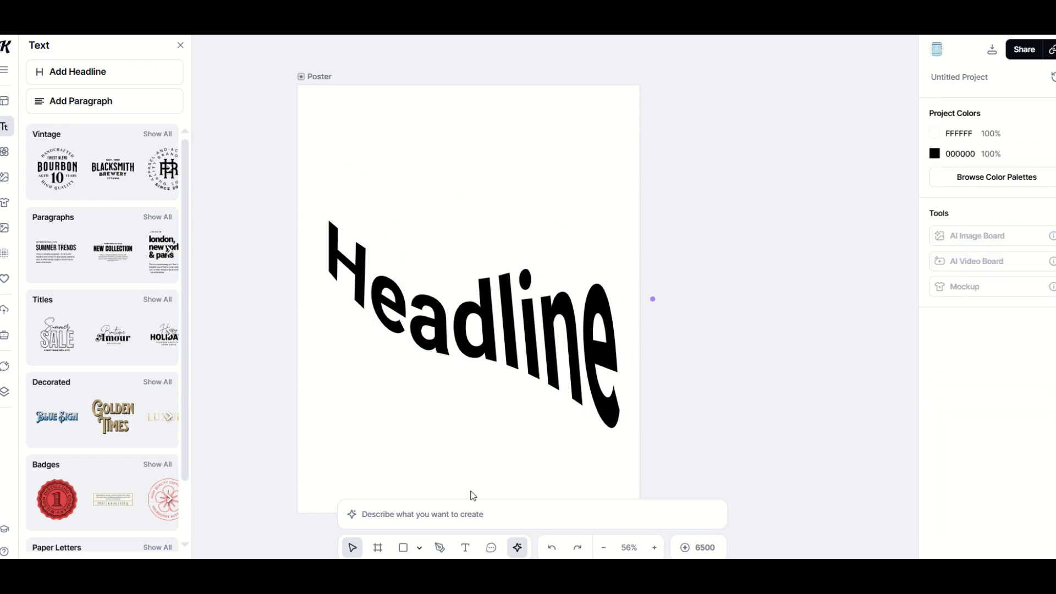
- Change the headline's transformation to Custom and raise the left part of its curve slightly
left_click(465, 394)
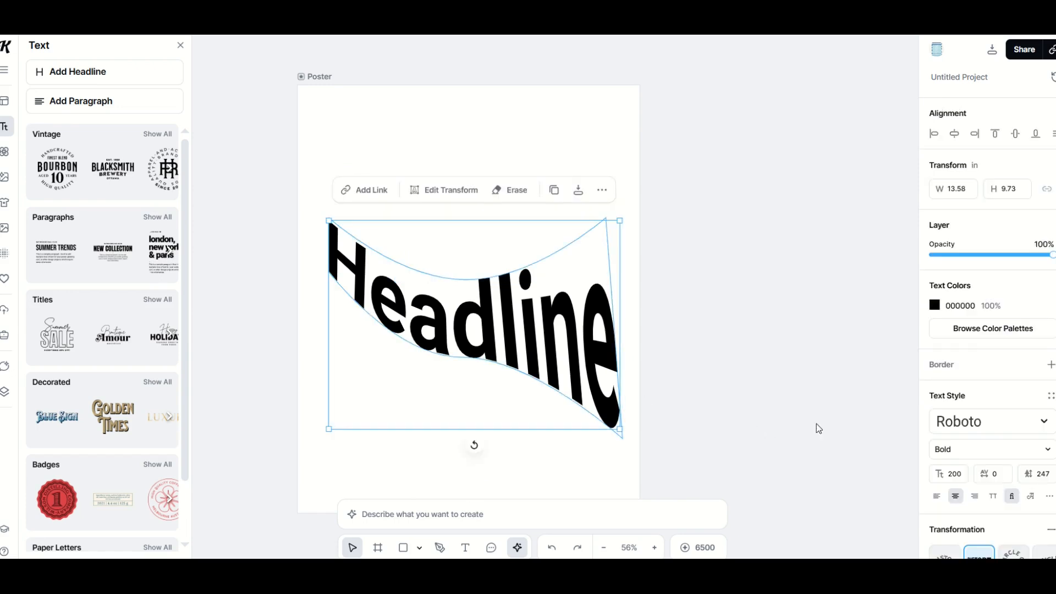
scroll(965, 424, "down", 3)
left_click(948, 421)
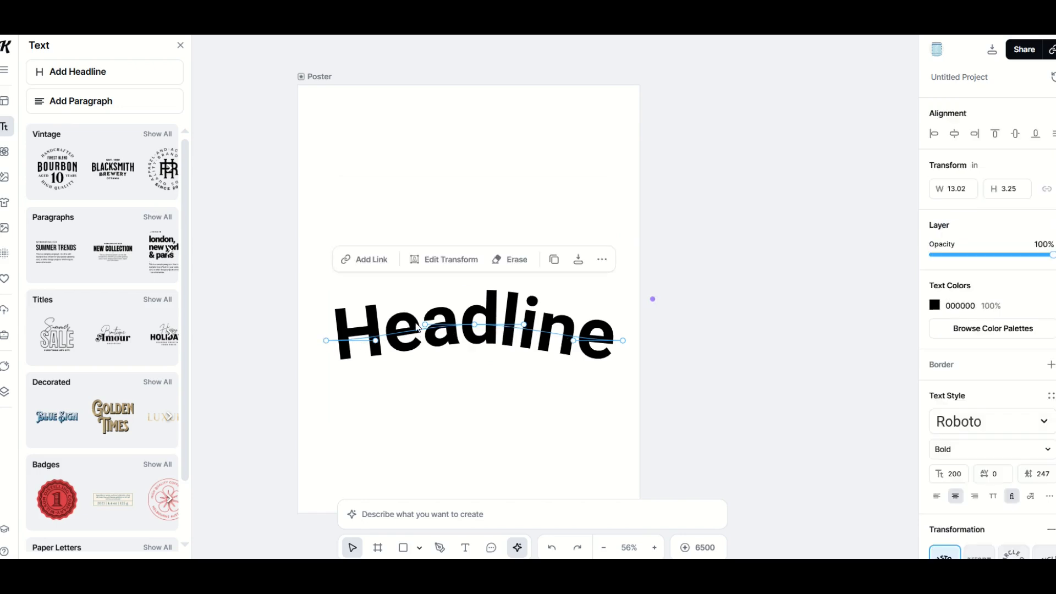
mouse_move(425, 323)
left_mouse_down()
mouse_move(427, 287)
mouse_move(432, 368)
mouse_move(424, 307)
left_mouse_up()
scroll(752, 300, "down", 5)
scroll(752, 300, "up", 5)
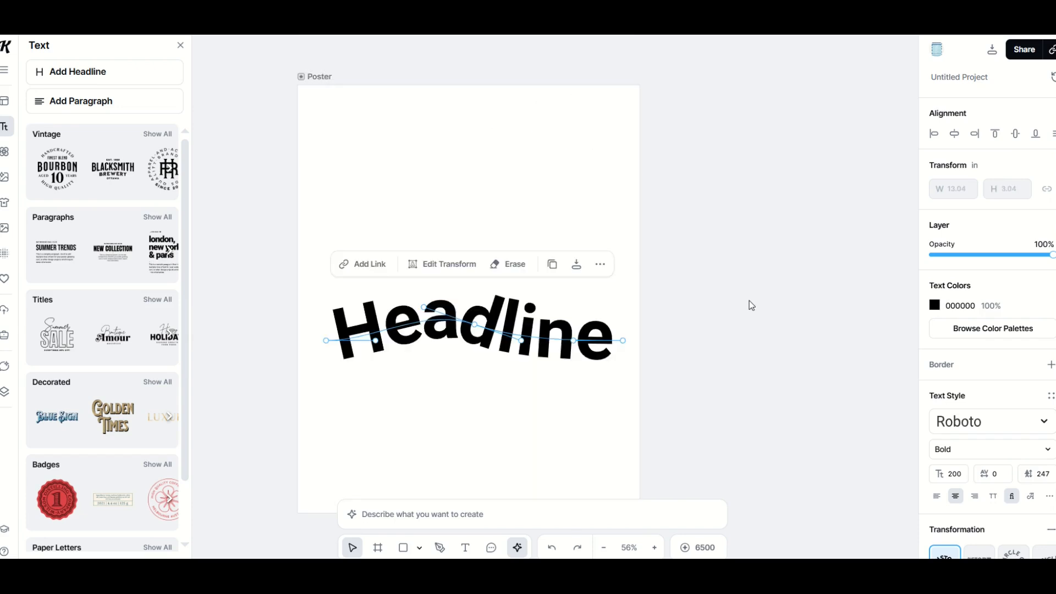
- Switch the headline back to the Distort transformation, pull its lower edge down into a deep curve, and reset the distortion
scroll(969, 366, "down", 2)
left_click(978, 413)
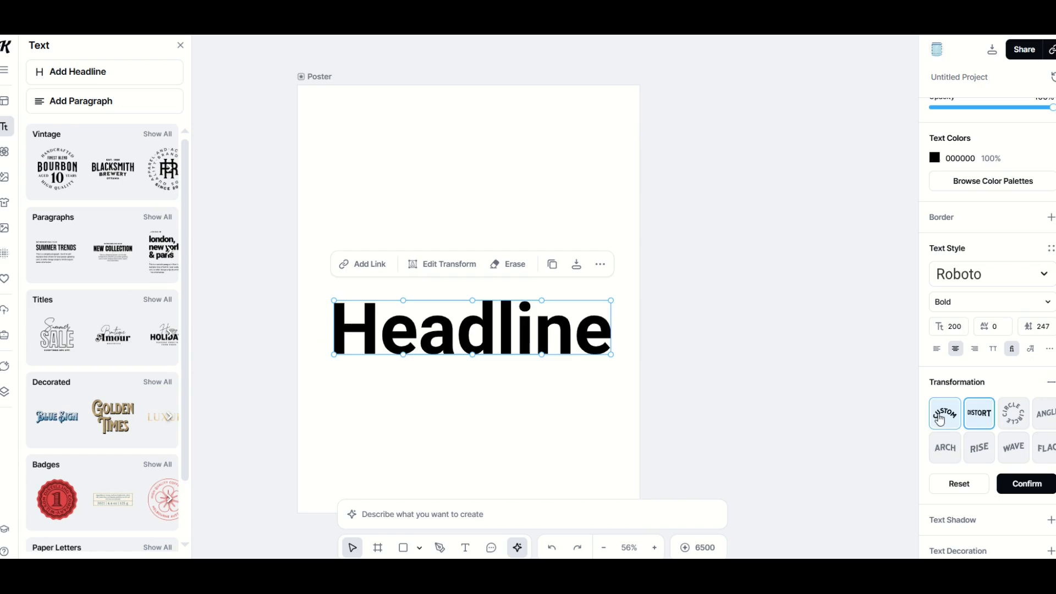
left_click(940, 418)
left_click(977, 417)
left_click_drag(473, 358, 469, 329)
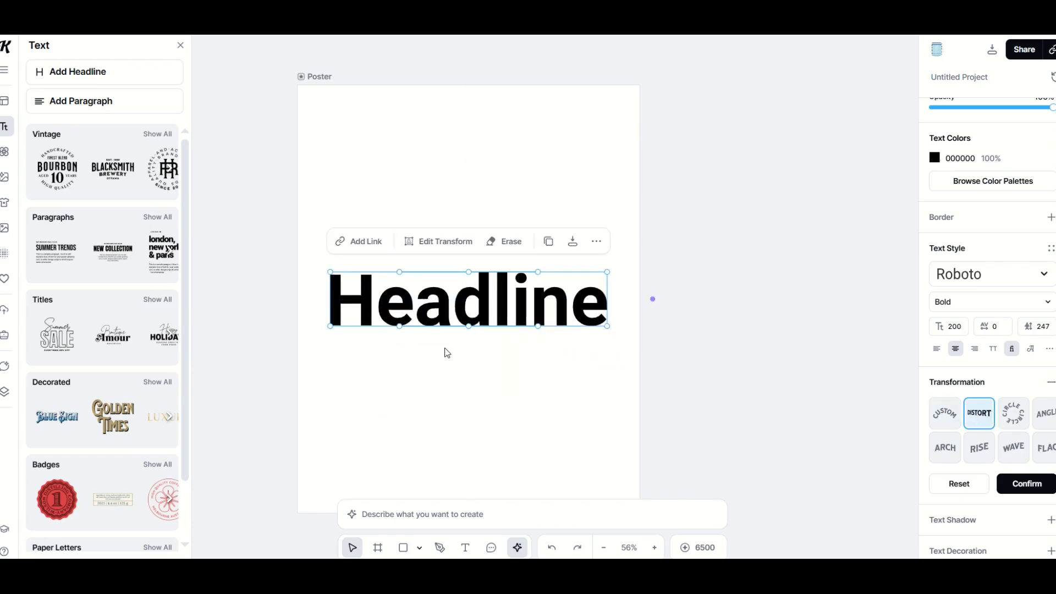
left_click_drag(467, 328, 479, 425)
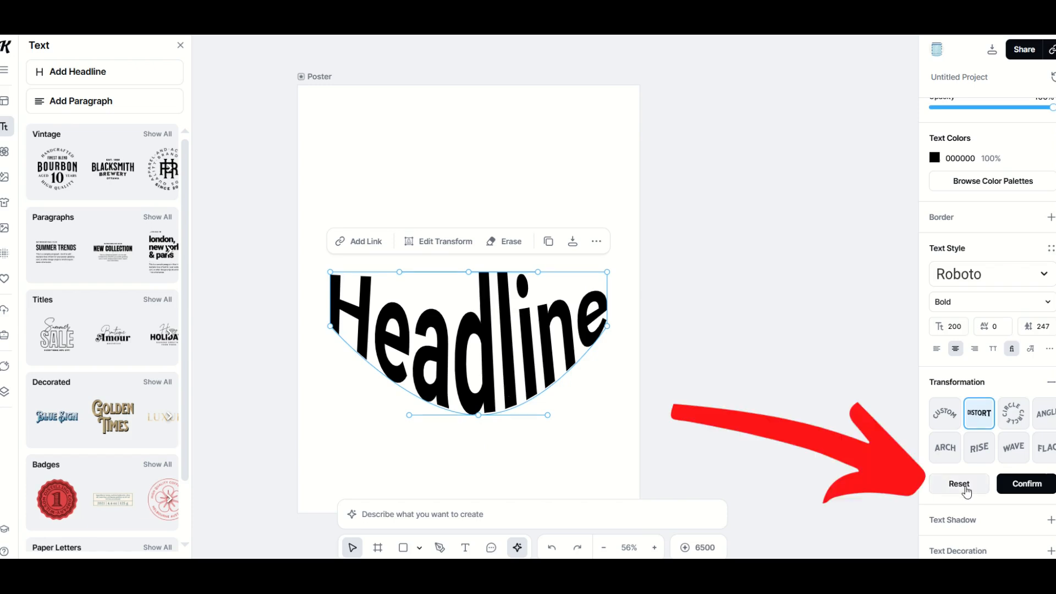
left_click(960, 484)
- Move the straight headline up slightly and place a pasted copy of it near the poster's lower edge
left_click(512, 422)
left_click_drag(443, 360, 486, 292)
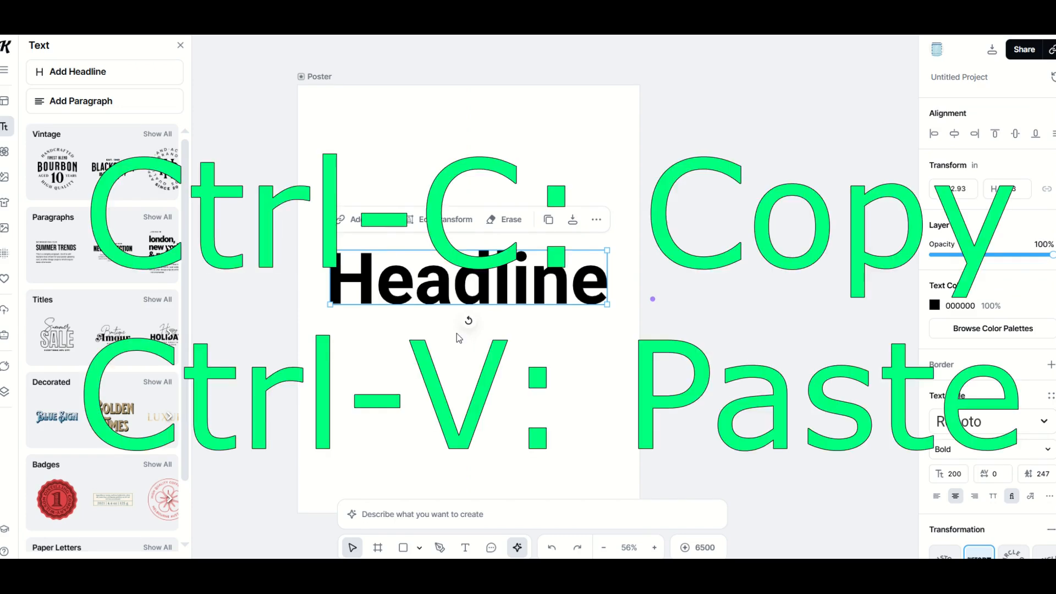
key("ctrl+v")
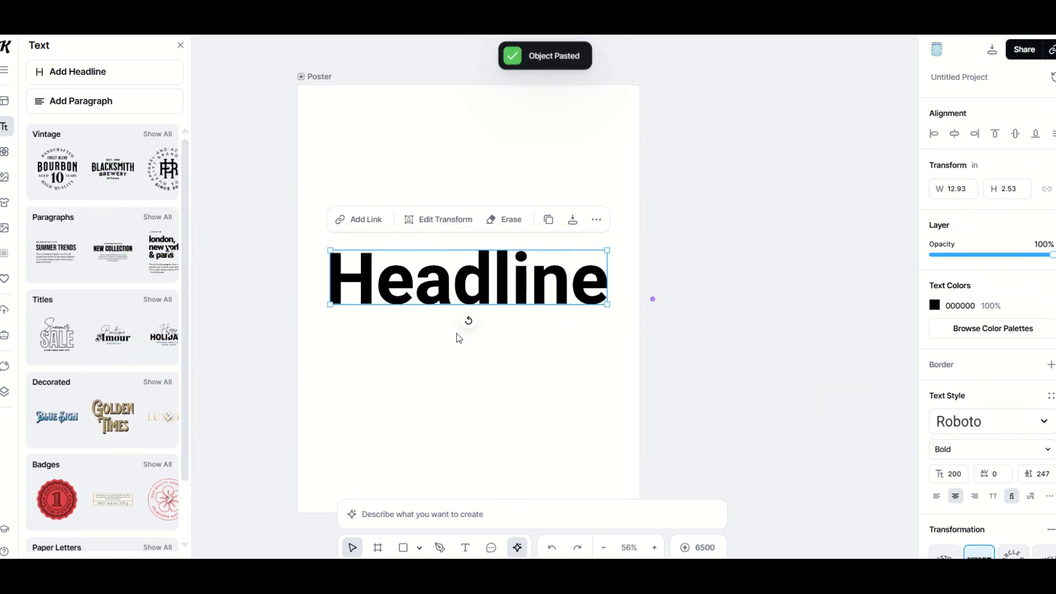
left_click_drag(465, 289, 464, 468)
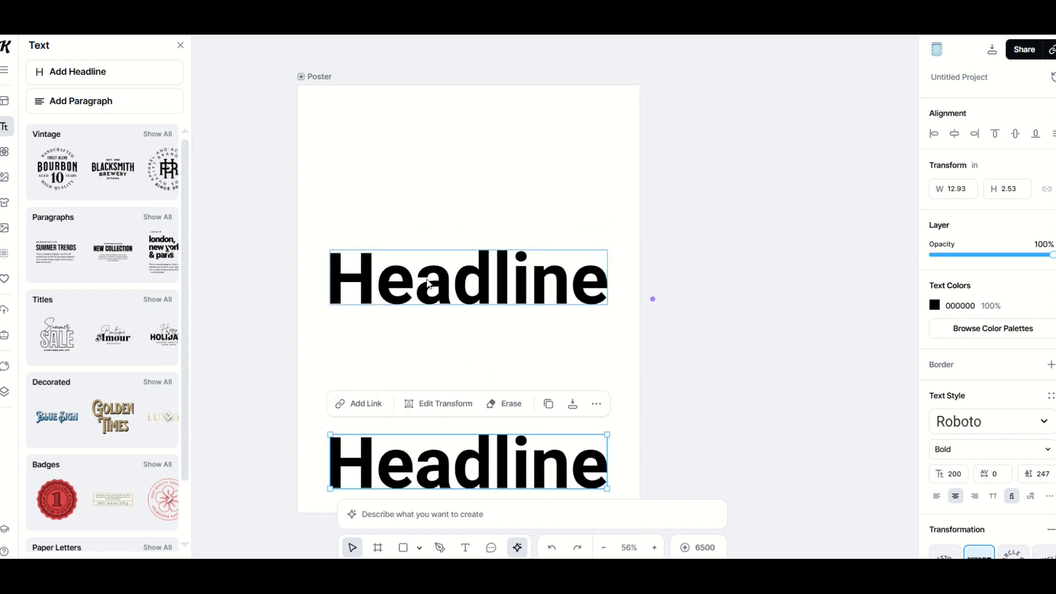
- Apply the Custom transformation to the upper headline and pull the middle of its path down into a valley-shaped curve
left_click(504, 270)
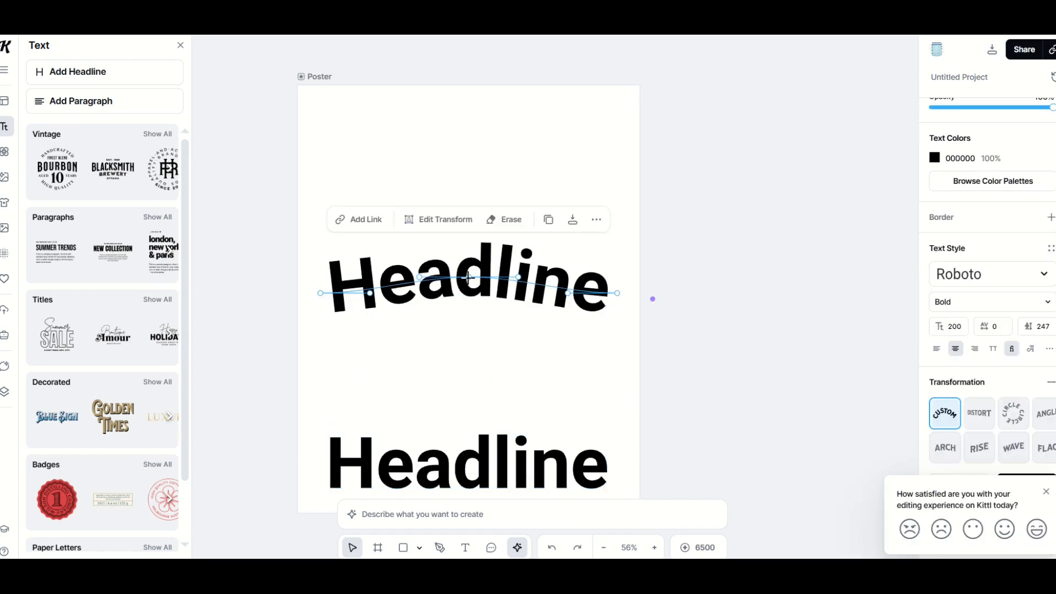
left_click_drag(468, 277, 470, 350)
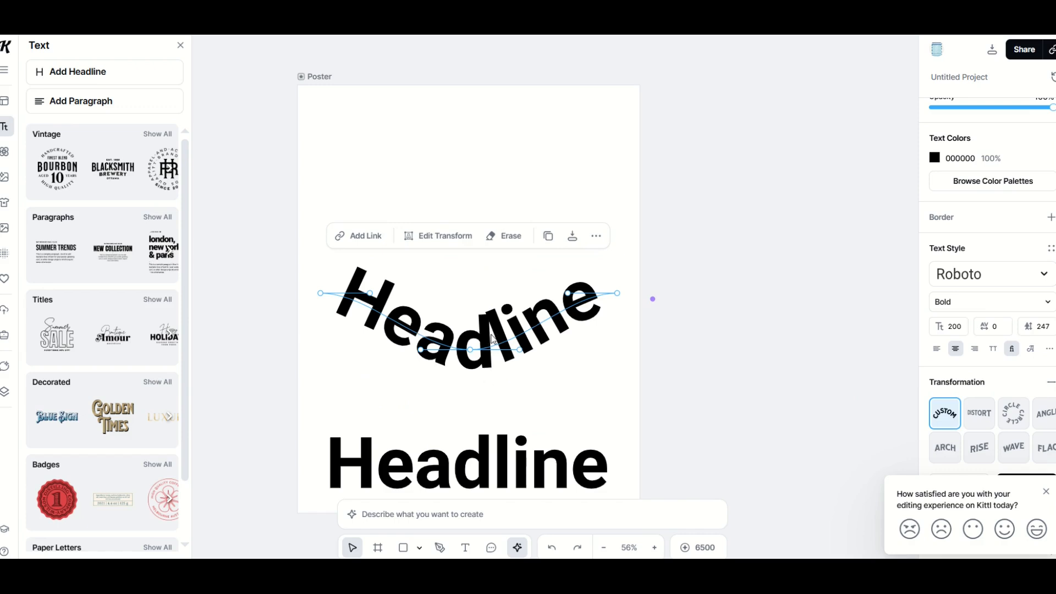
left_click(445, 462)
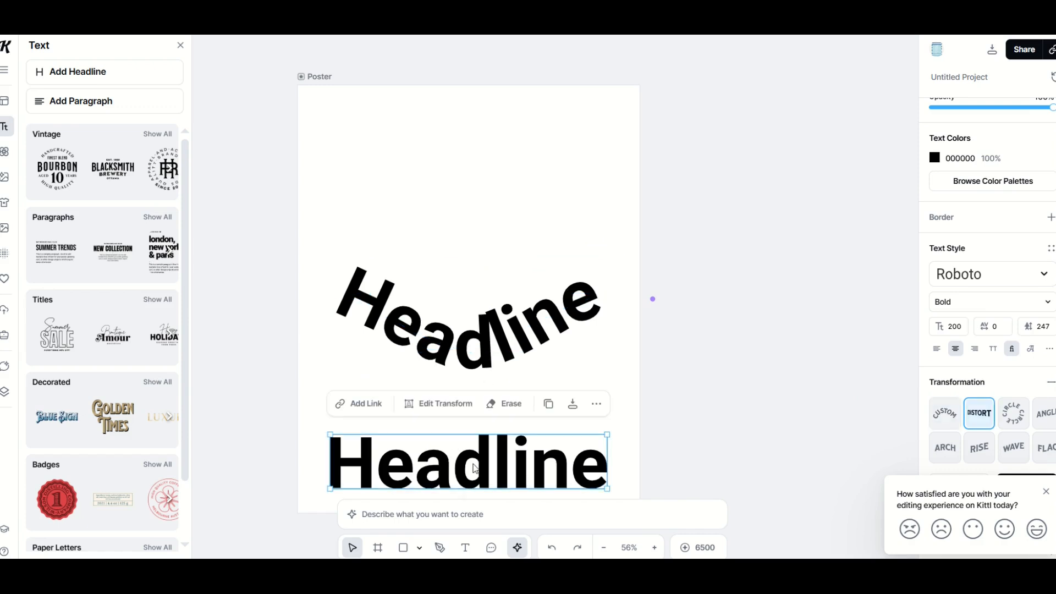
- Delete the curved upper headline and add the heart from Basic Shapes to the poster's upper-left area
left_click(450, 369)
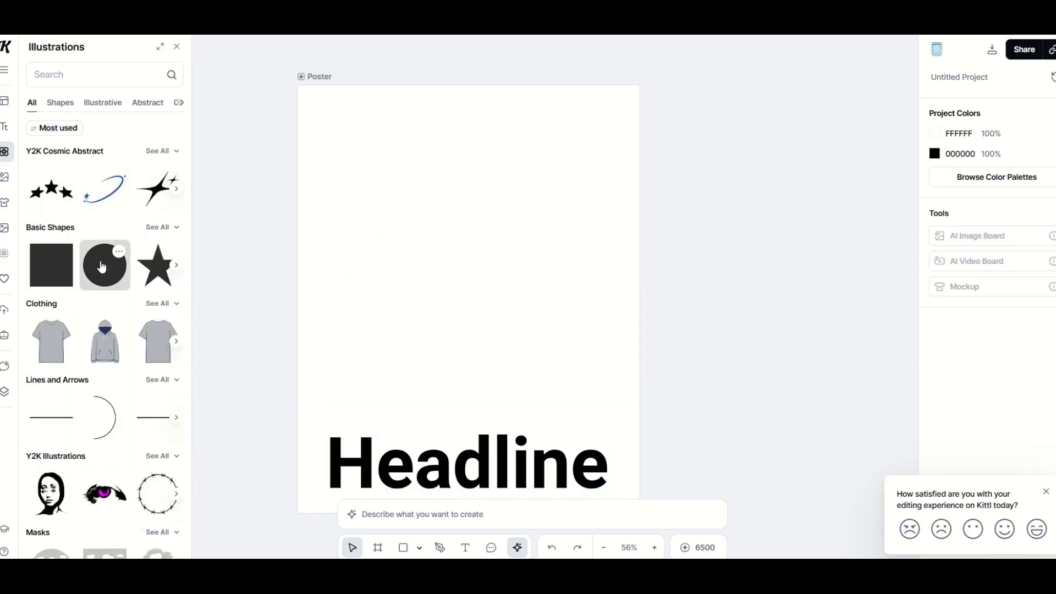
left_click(159, 227)
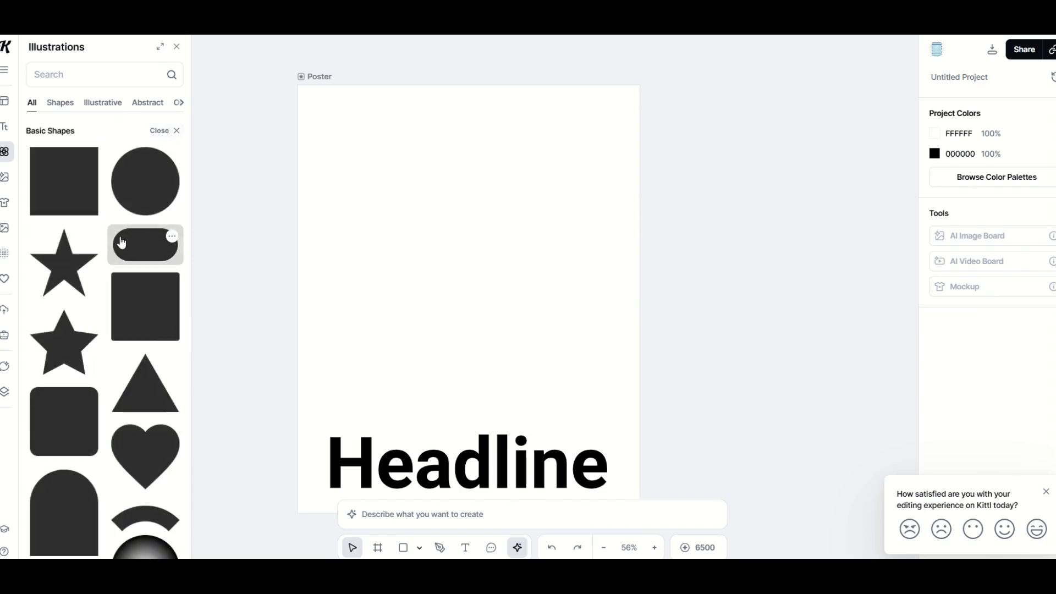
scroll(72, 347, "down", 2)
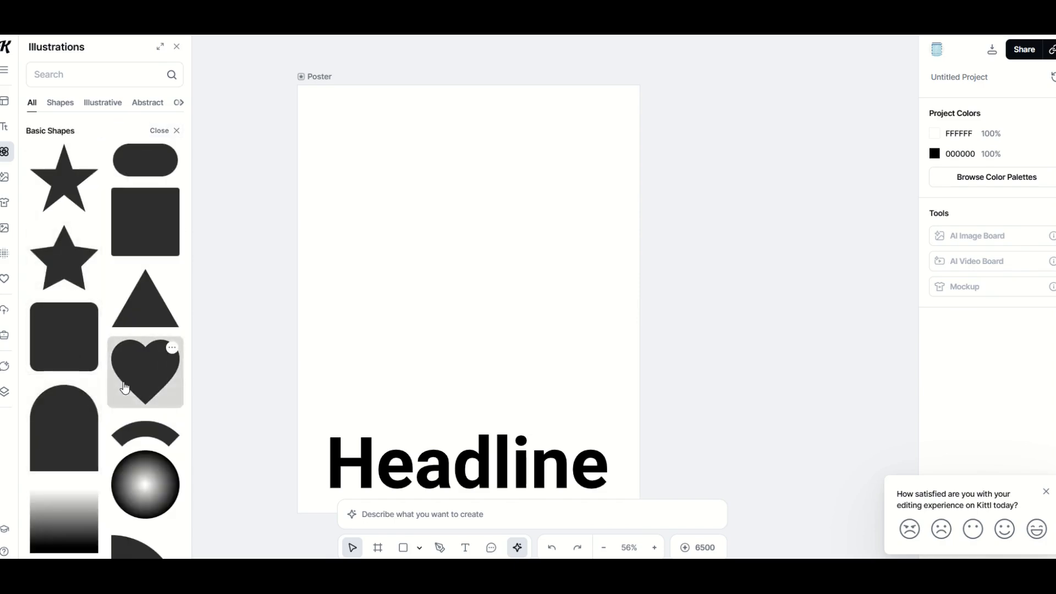
left_click(143, 366)
mouse_move(431, 303)
left_mouse_down()
mouse_move(382, 219)
mouse_move(391, 231)
left_mouse_up()
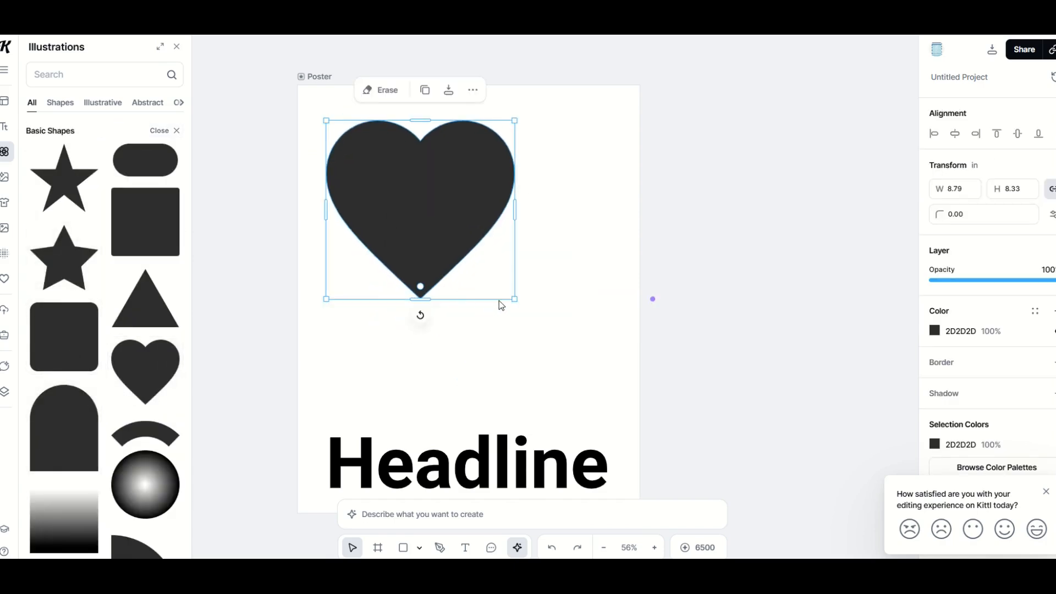
- Enlarge the heart to about 13.12 by 12.43 in and fill it with solid red FF0000
left_click_drag(512, 300, 608, 388)
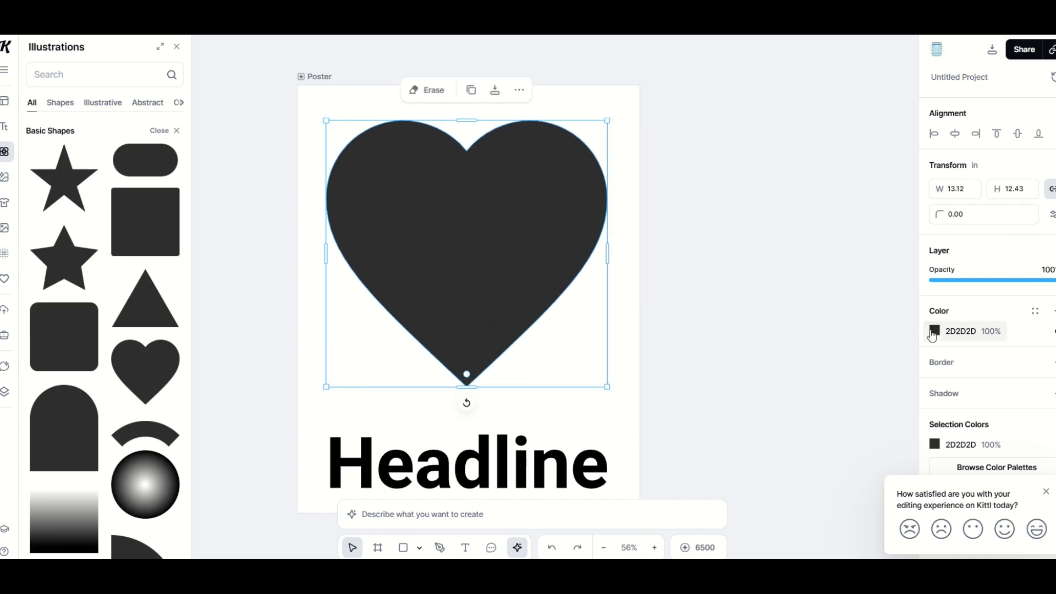
left_click(934, 331)
left_click_drag(865, 385, 918, 330)
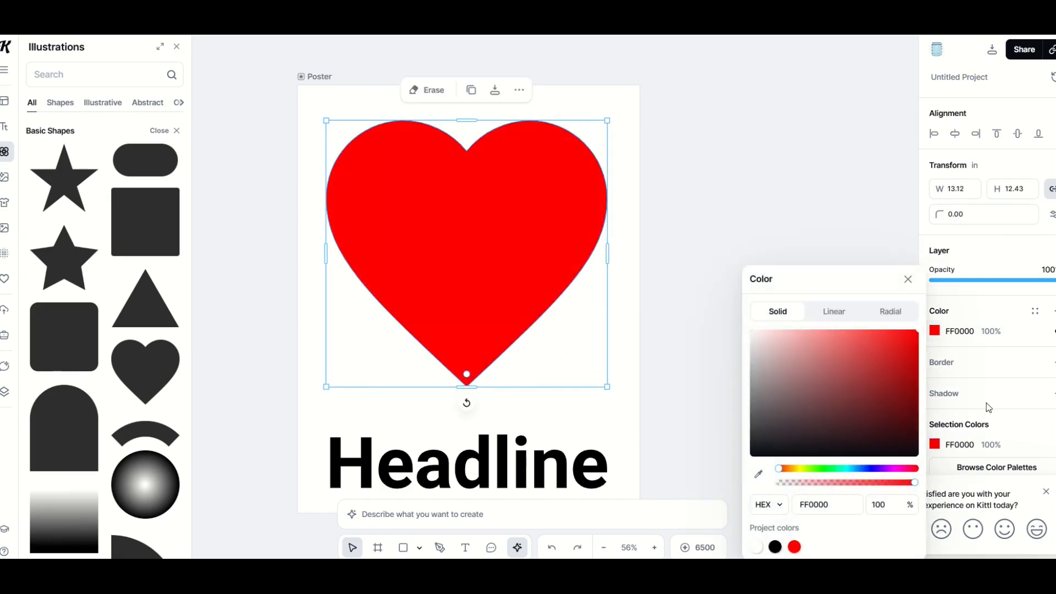
left_click(1047, 492)
- Move the headline up onto the lower half of the heart and send the heart backward behind the text
left_click(556, 423)
mouse_move(488, 448)
left_mouse_down()
mouse_move(511, 221)
mouse_move(488, 266)
mouse_move(493, 314)
left_mouse_up()
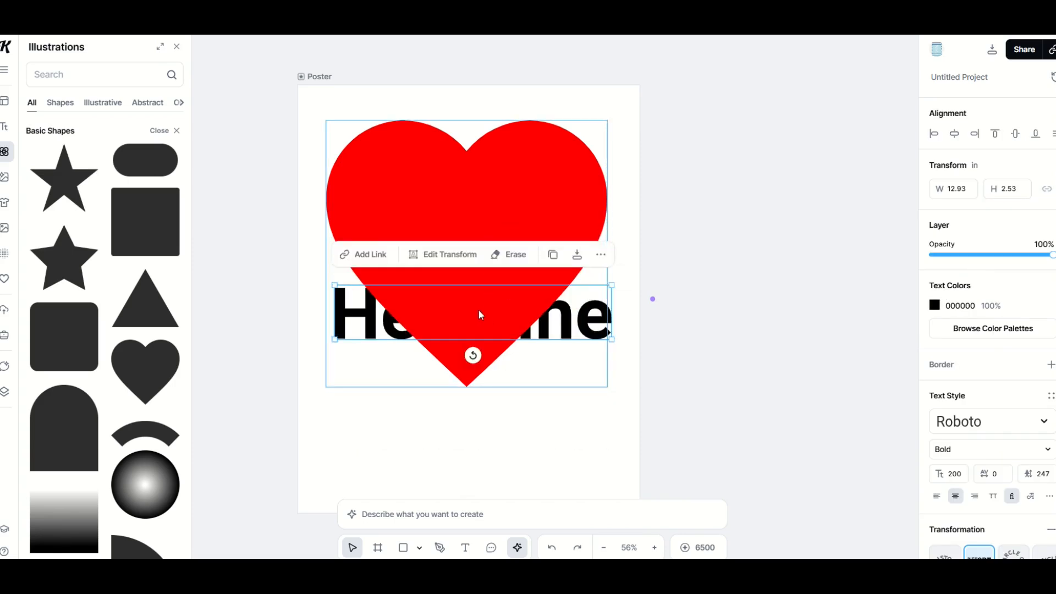
left_click(414, 172)
right_click(414, 172)
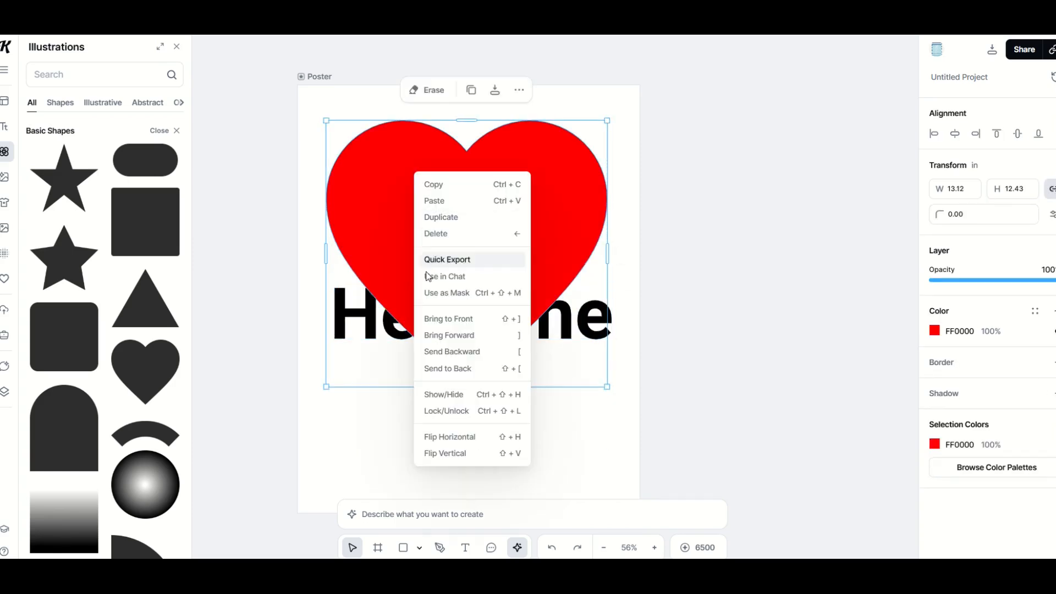
left_click(449, 355)
- Enlarge the headline to about 13.84 in wide and centre it across the upper half of the heart
left_click_drag(608, 339, 601, 264)
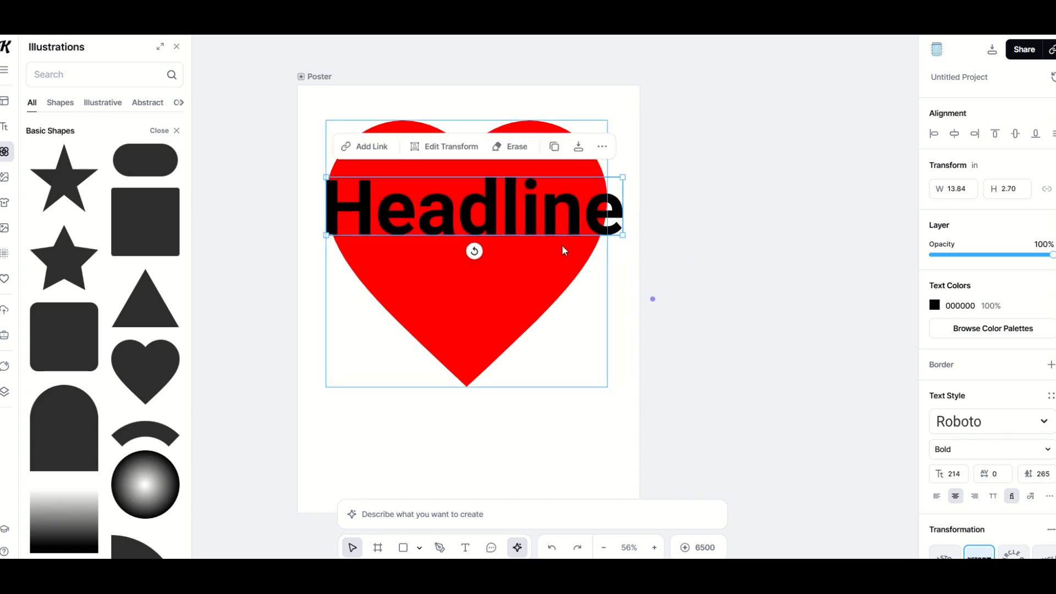
left_click_drag(492, 209, 486, 211)
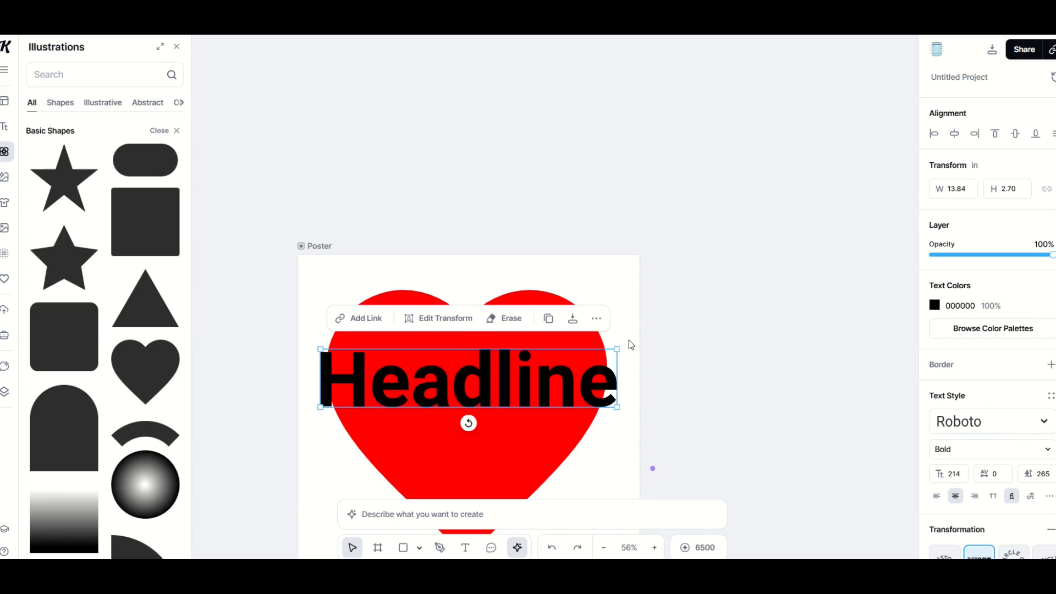
- Distort the headline by pulling its lower edge's middle down toward the heart's tip and moving both left corners inward onto the heart
scroll(946, 424, "down", 3)
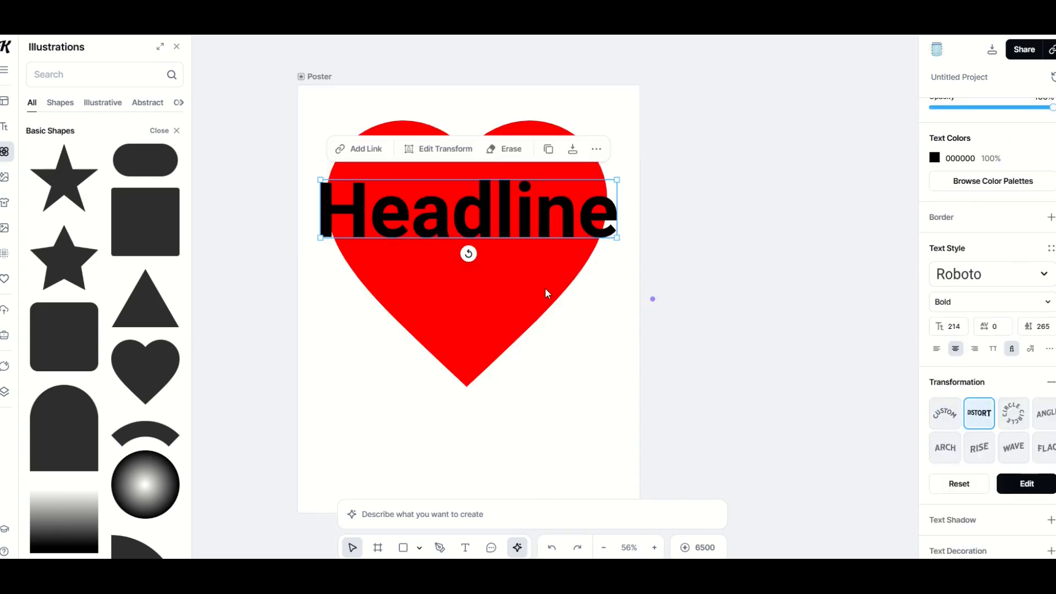
left_click_drag(468, 237, 466, 345)
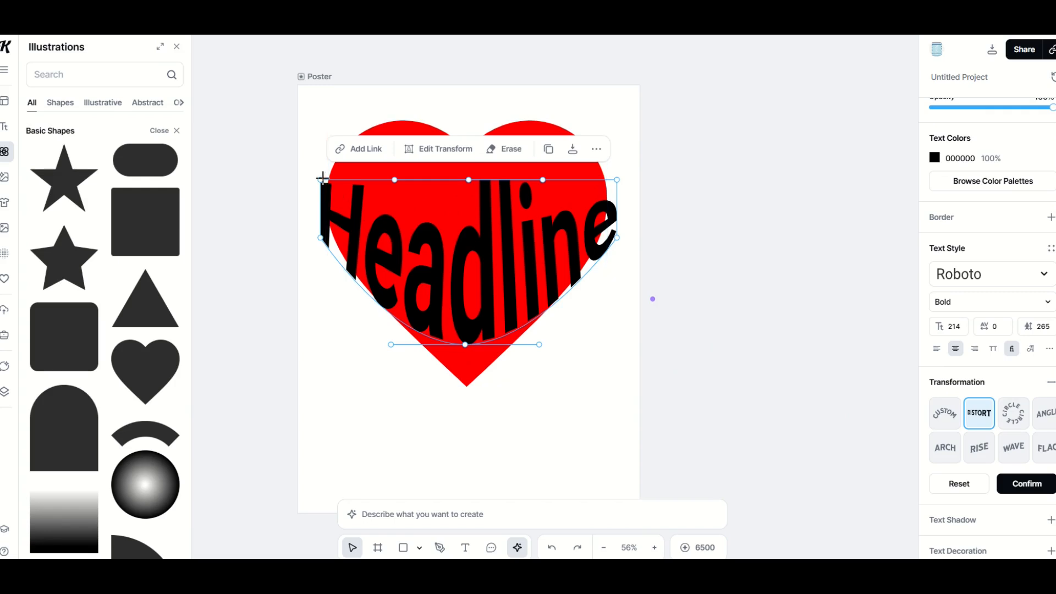
left_click_drag(320, 178, 331, 178)
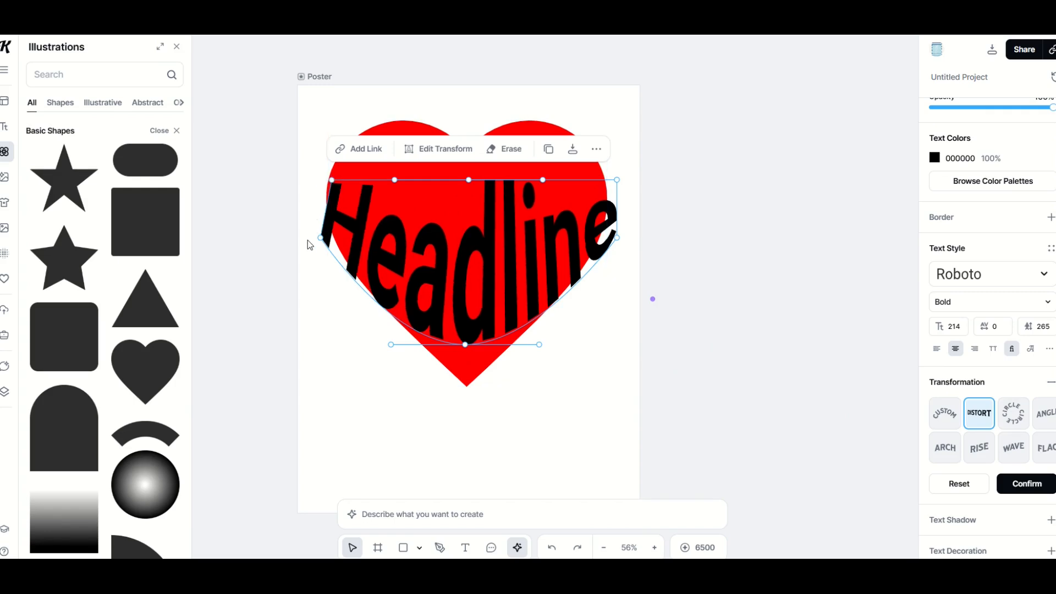
left_click_drag(324, 238, 338, 240)
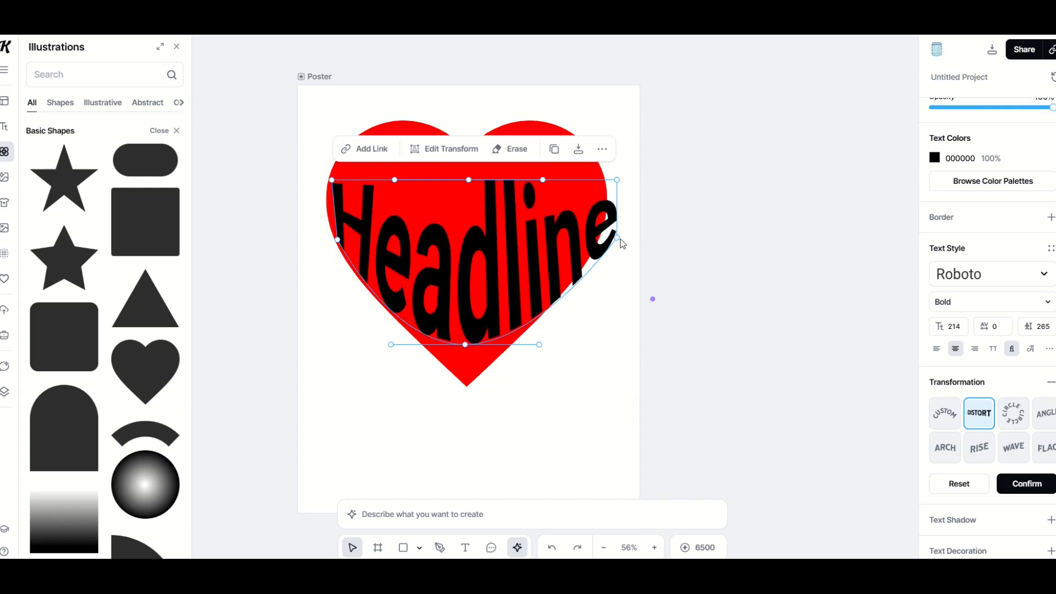